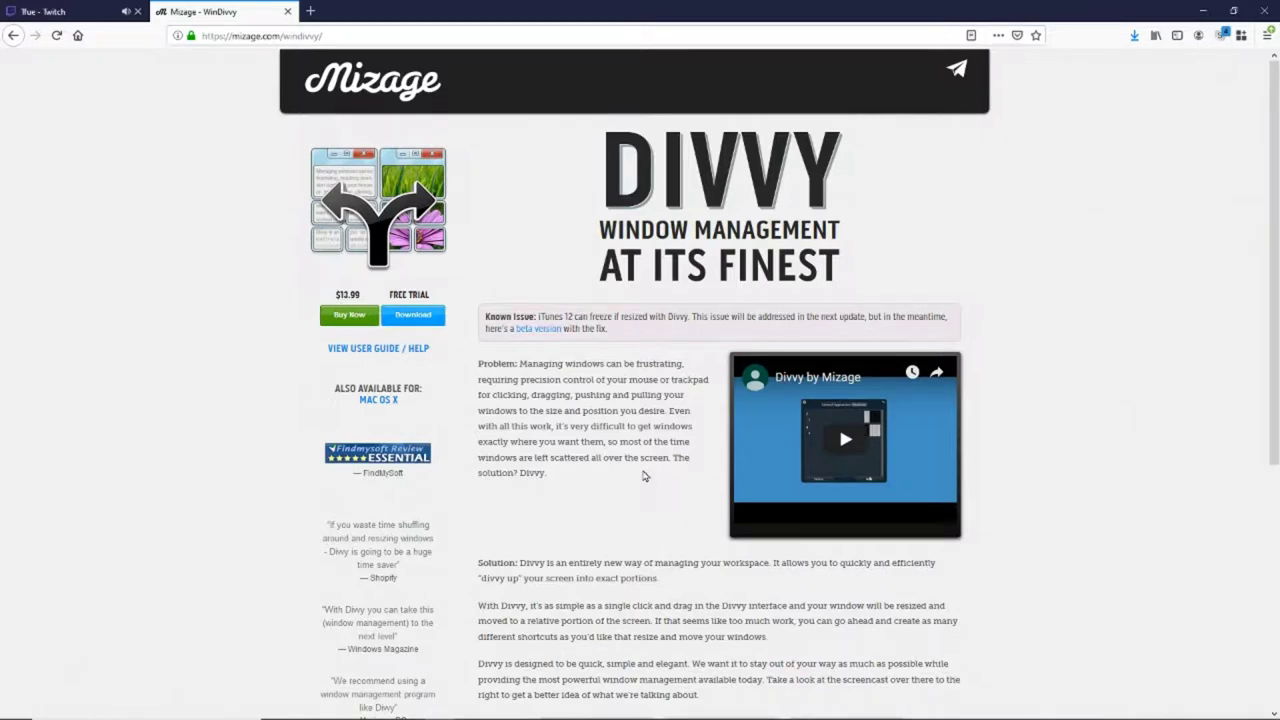
Step: Show the hidden icons in the Windows system tray
mouse_move(1138, 712)
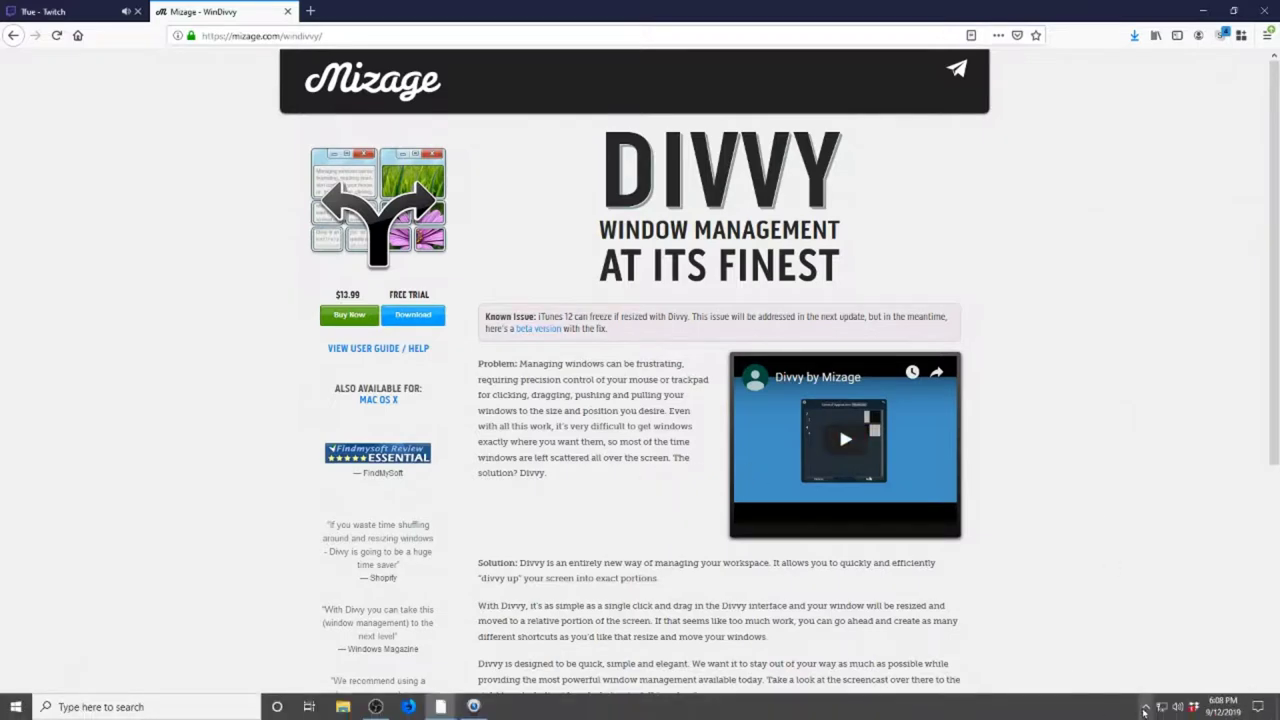
left_click(1145, 708)
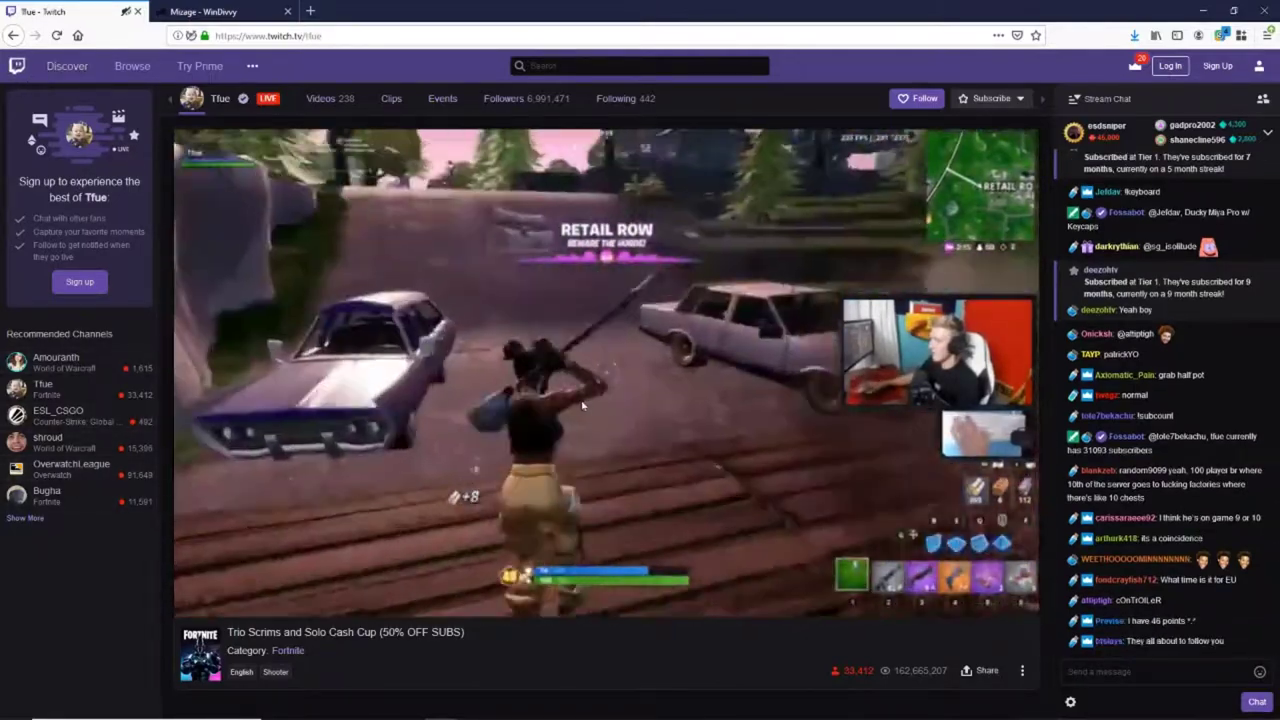
Step: Watch Tfue's live Fortnite stream on the Twitch tab
mouse_move(892, 386)
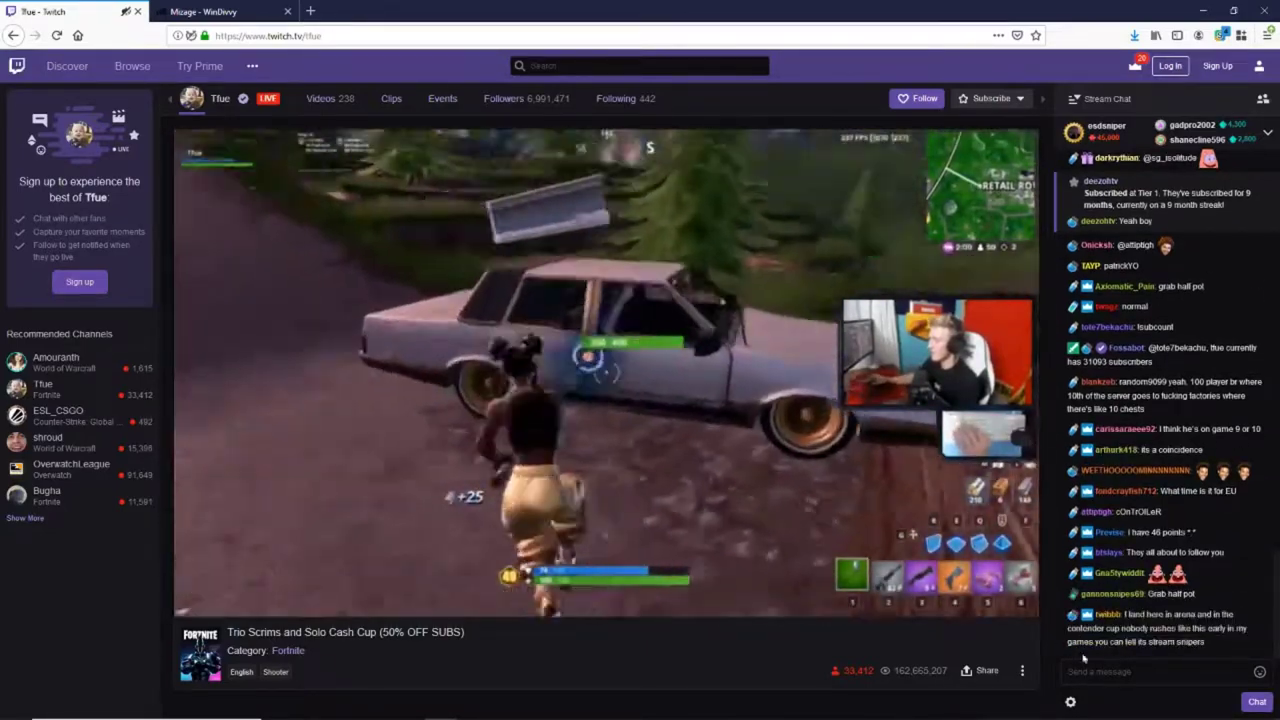
Step: Pop out the Twitch chat and make its window tall, narrow and against the right edge
left_click(1070, 701)
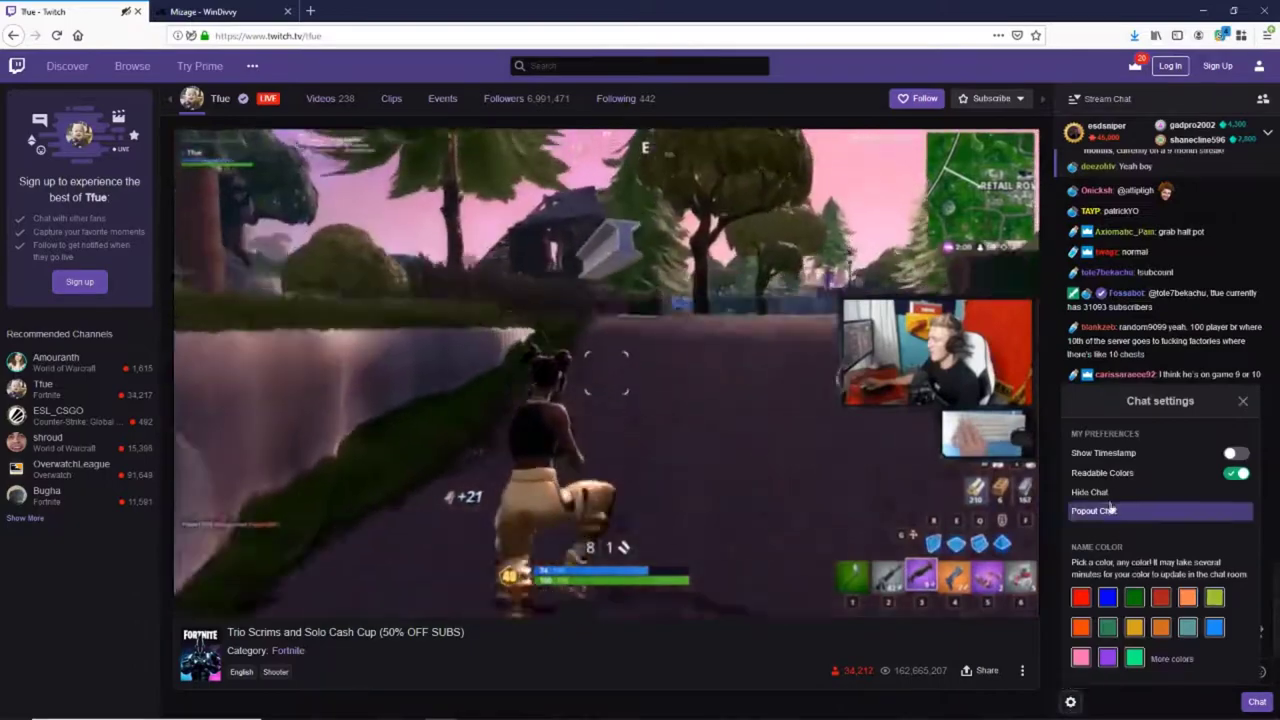
left_click(1110, 510)
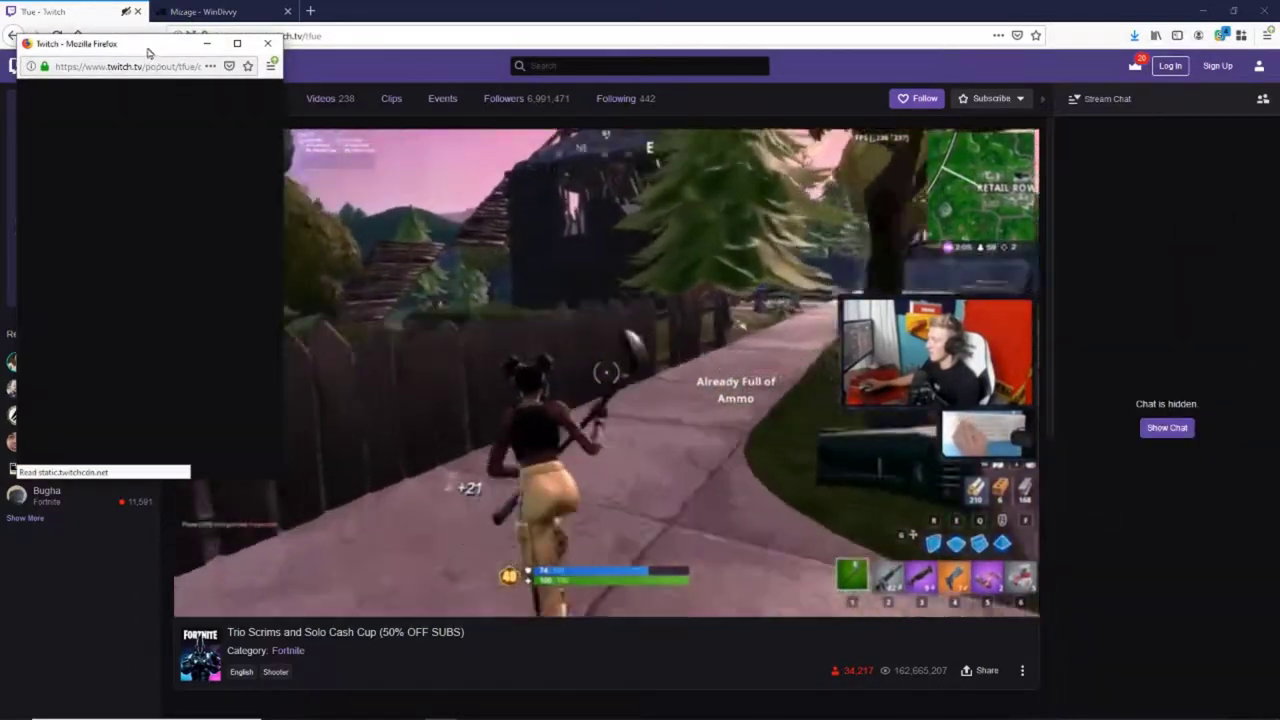
left_click_drag(149, 52, 1128, 27)
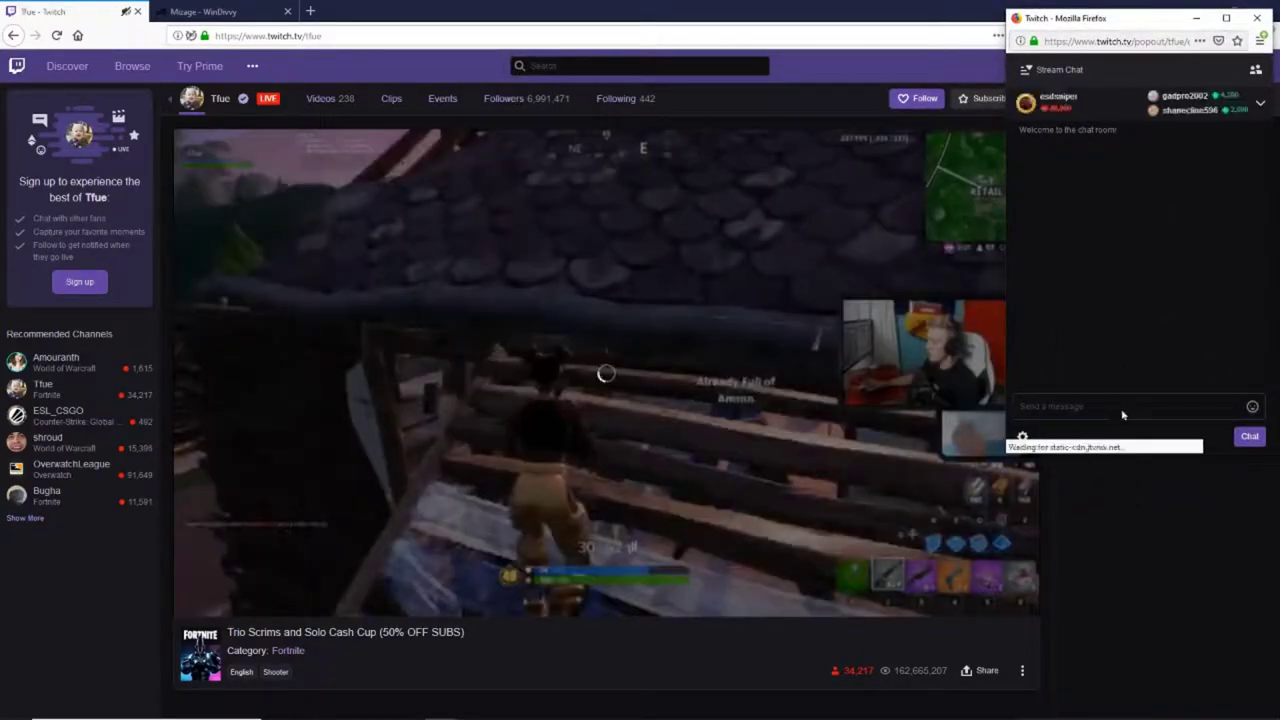
left_click_drag(1121, 458, 1121, 718)
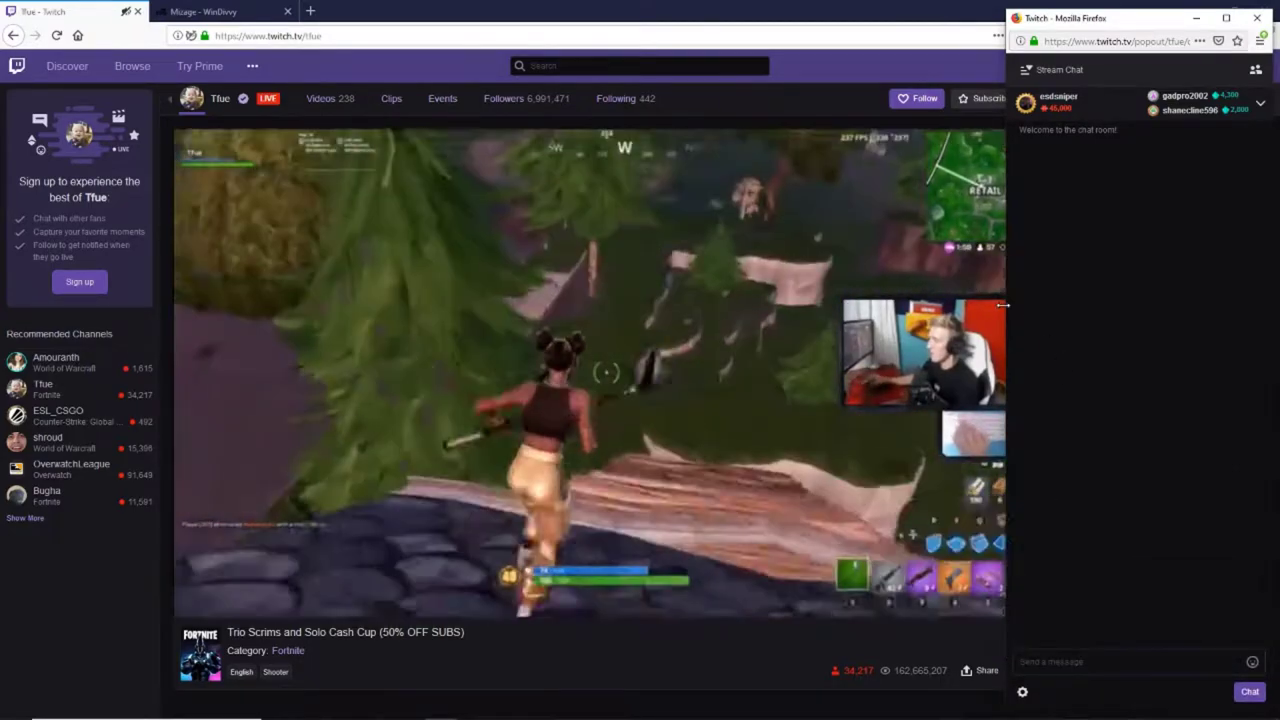
left_click_drag(1002, 305, 1045, 297)
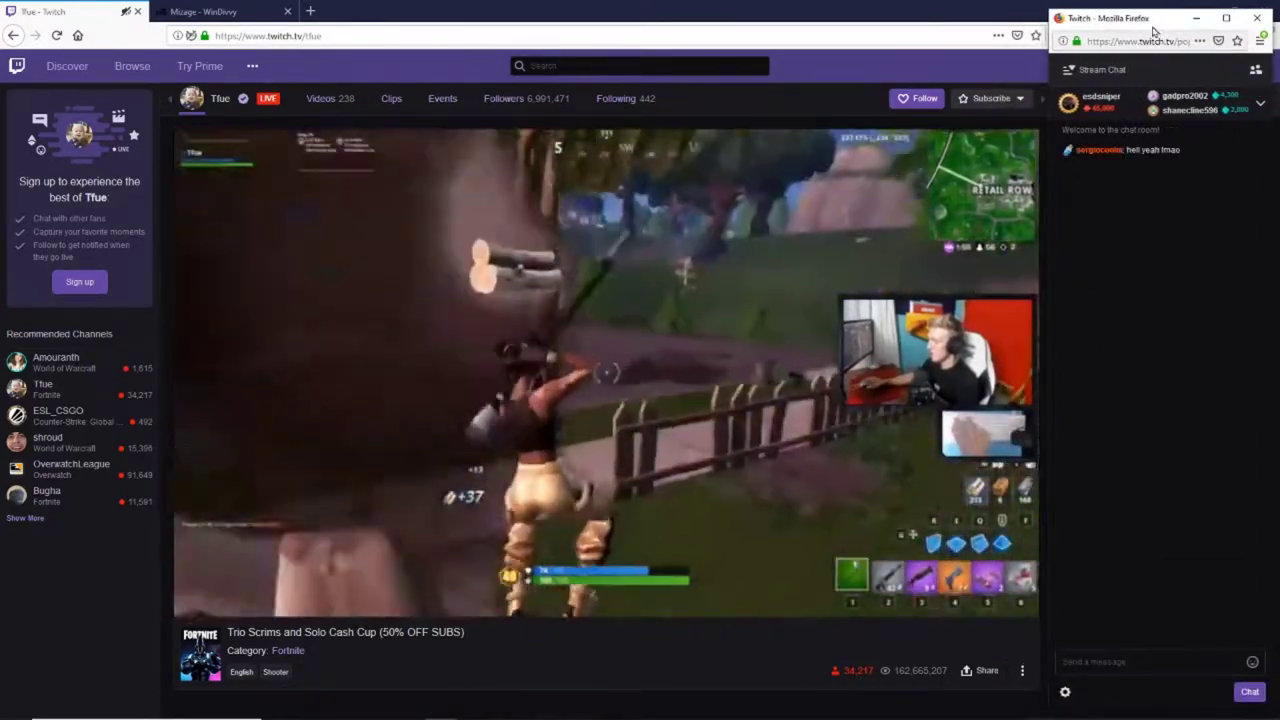
mouse_move(1155, 27)
left_mouse_down()
mouse_move(1081, 23)
mouse_move(1158, 27)
left_mouse_up()
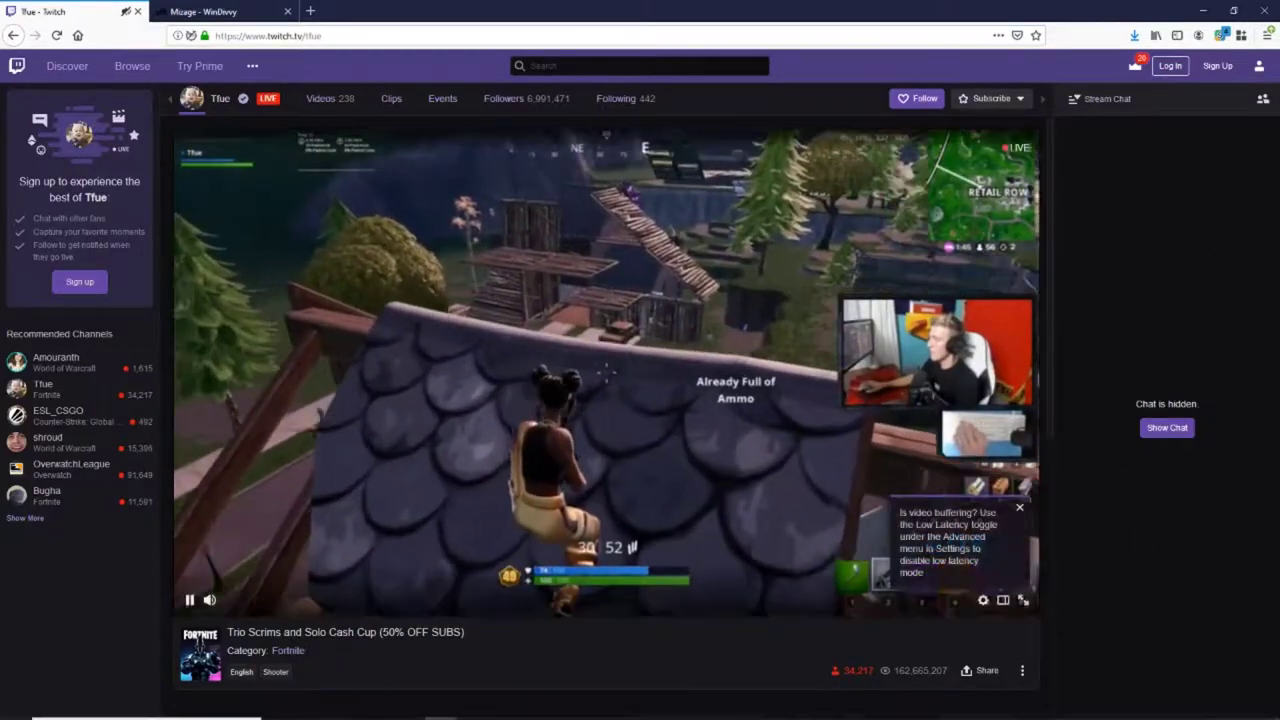
Step: Bring the popout chat window back to the front from the taskbar previews
mouse_move(516, 700)
mouse_move(444, 708)
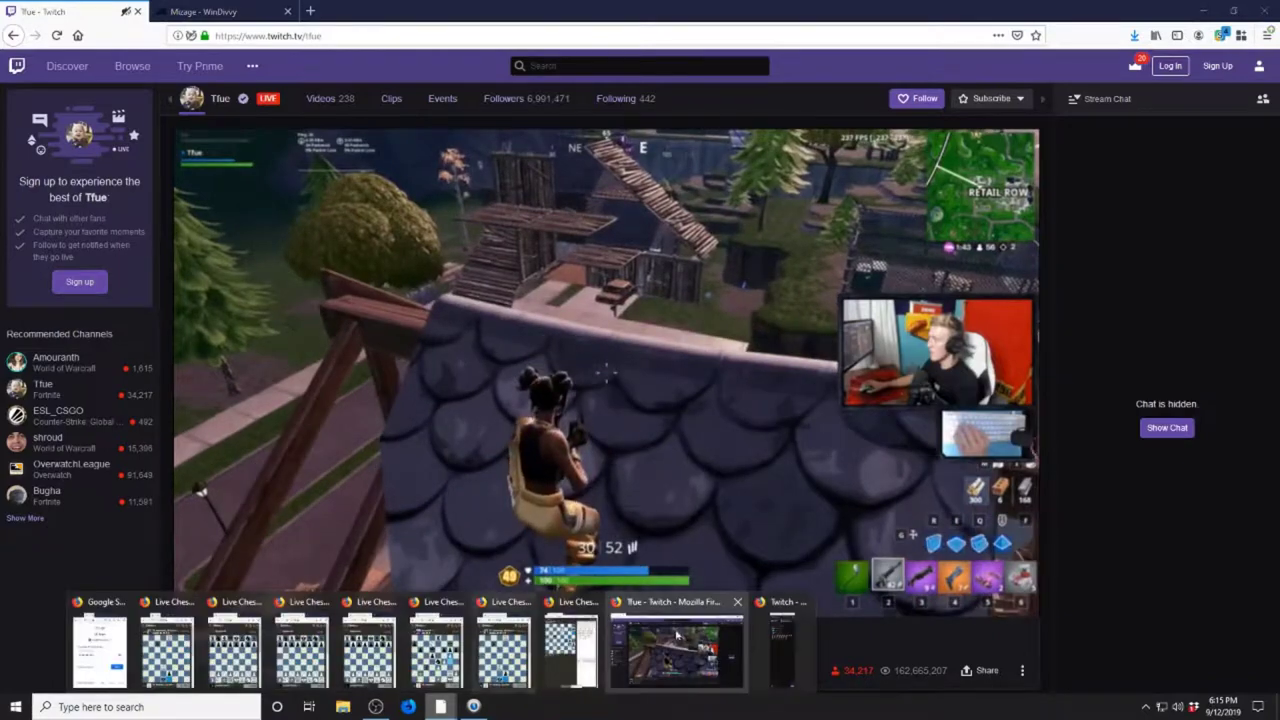
left_click(772, 648)
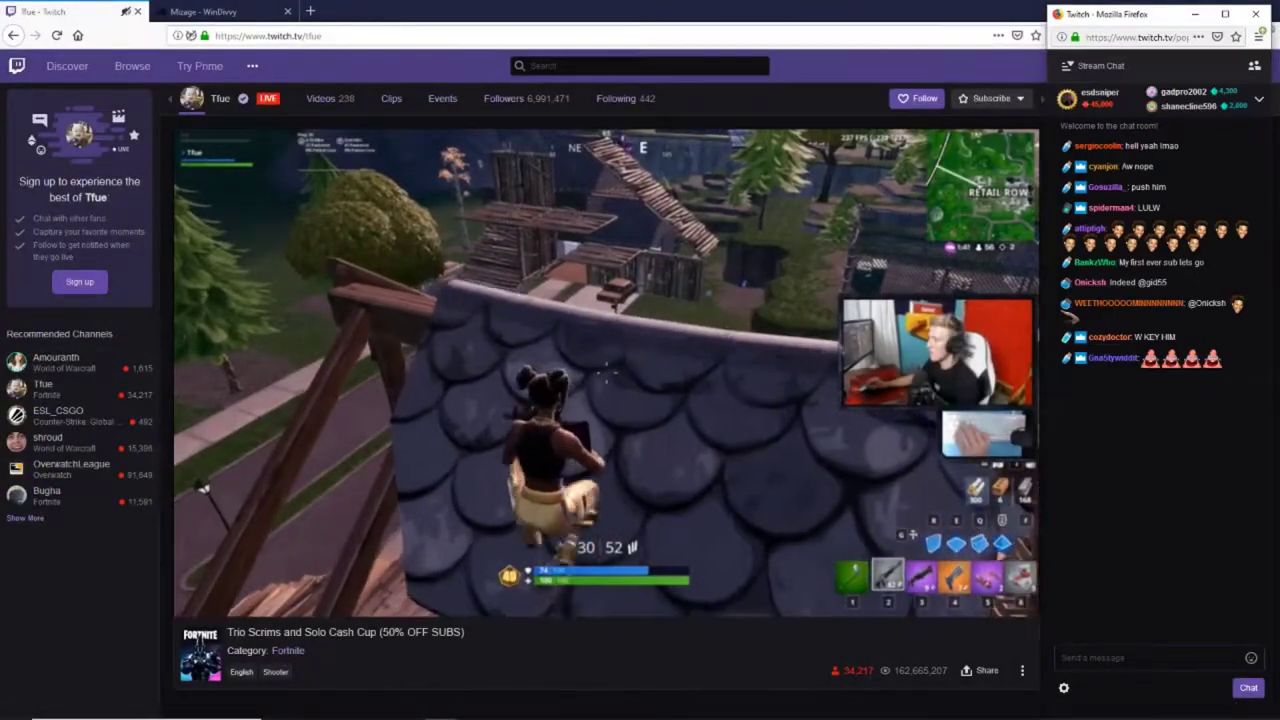
Step: Open Divvy from the system tray's hidden icons
left_click(1146, 709)
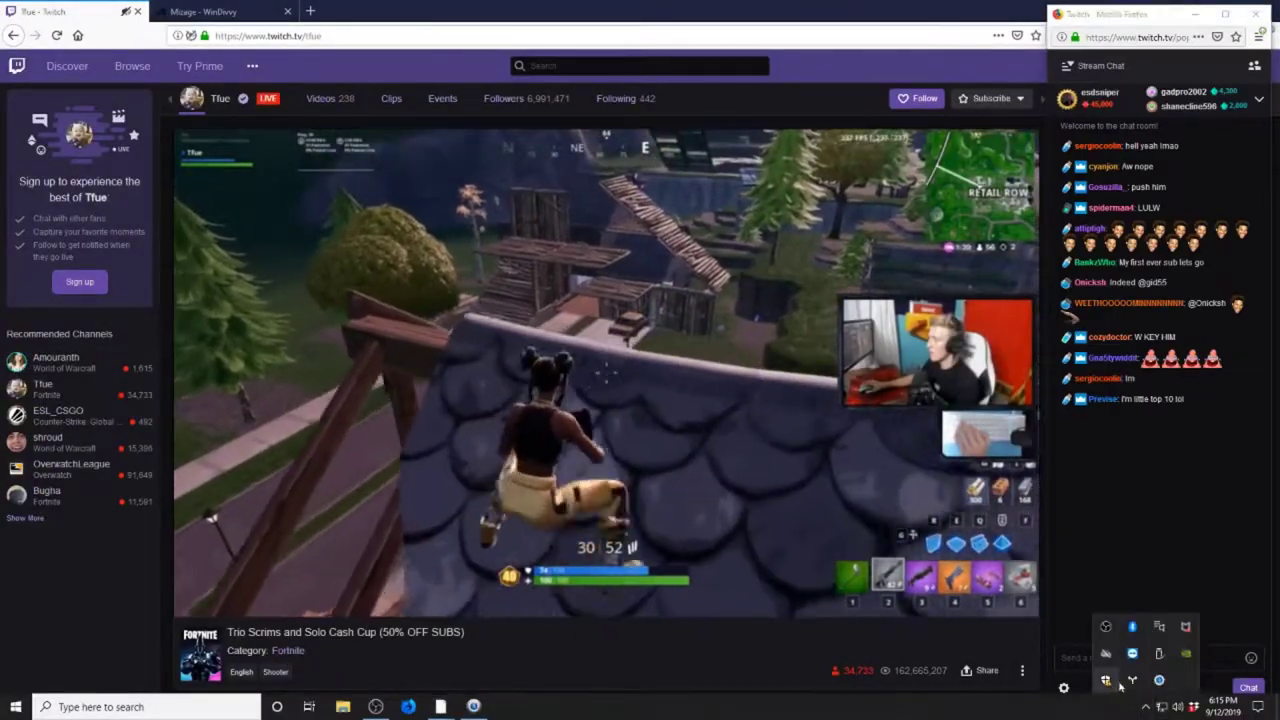
left_click(1131, 684)
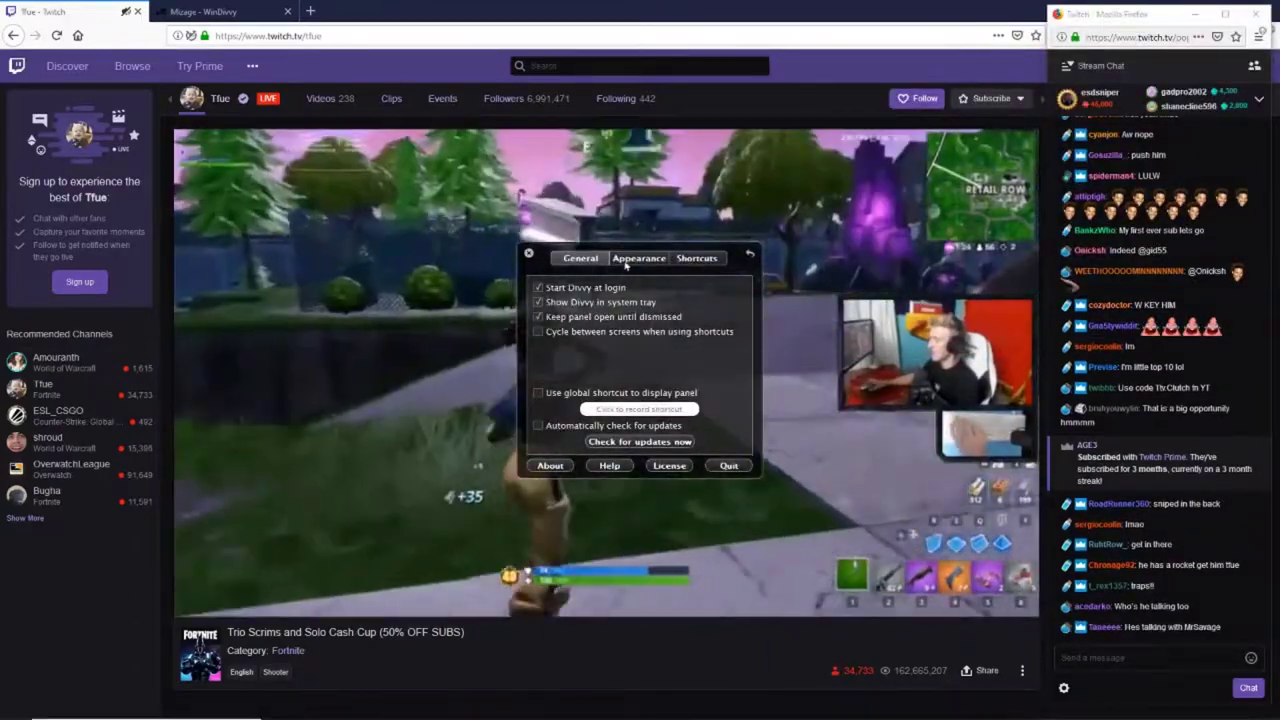
Step: In Divvy's Appearance settings, leave the grid at 2 rows by 5 columns and return to the grid
left_click(638, 258)
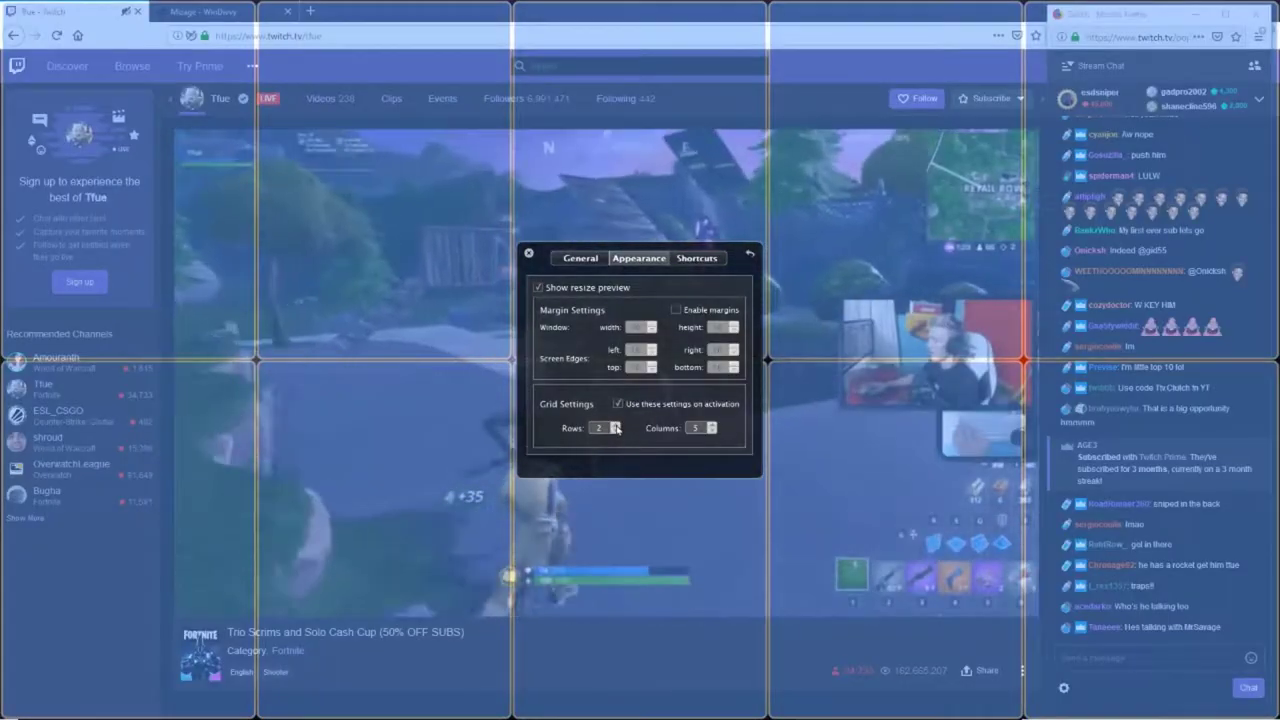
left_click(616, 425)
left_click(616, 425)
left_click(616, 432)
left_click(616, 432)
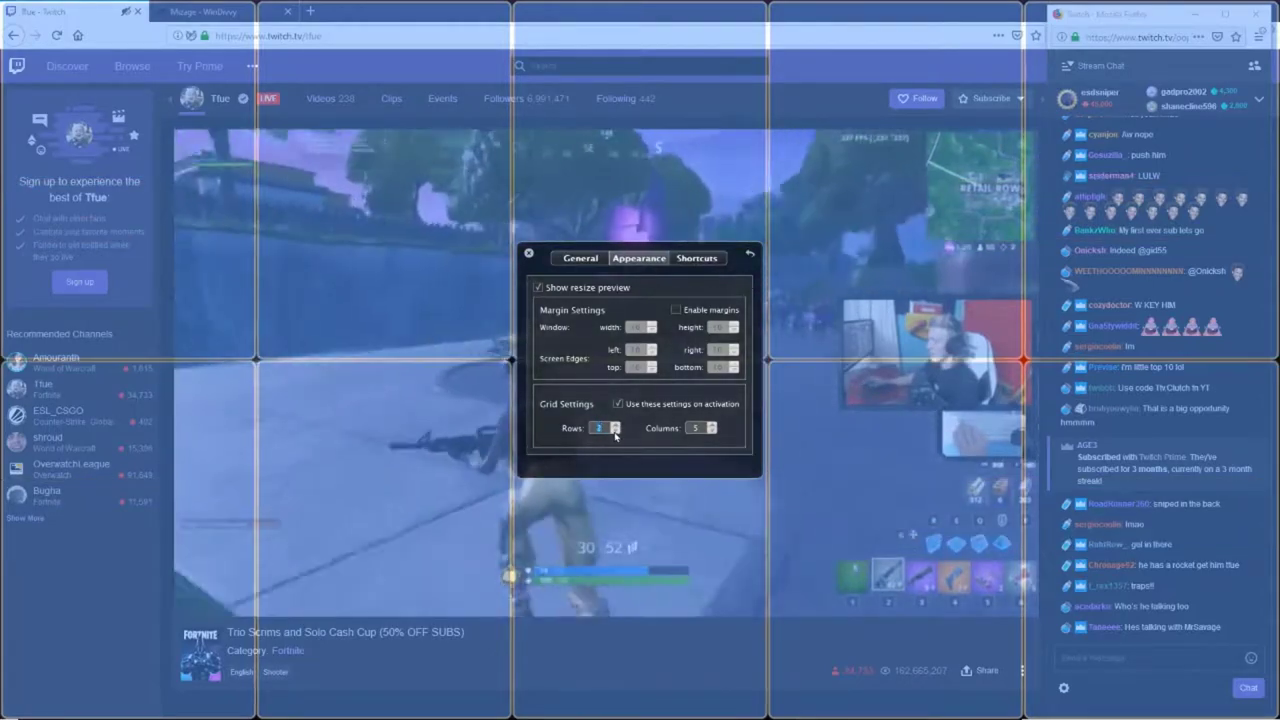
left_click(713, 426)
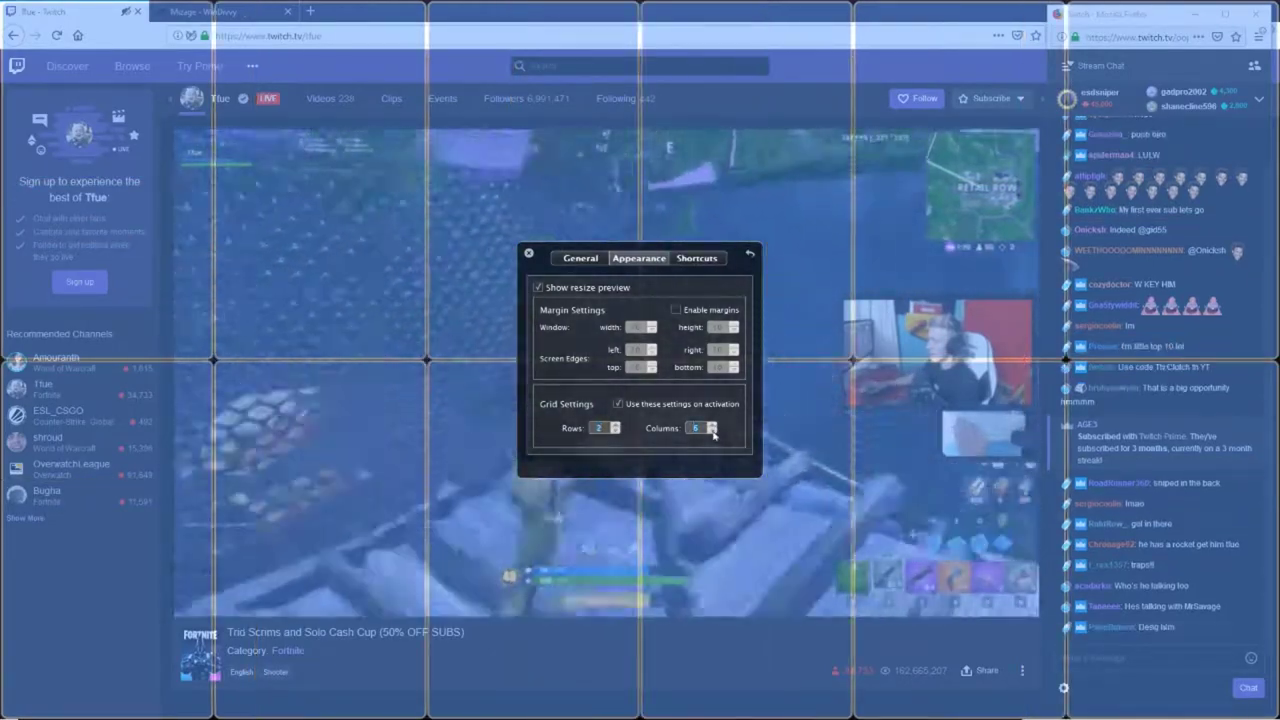
left_click(713, 432)
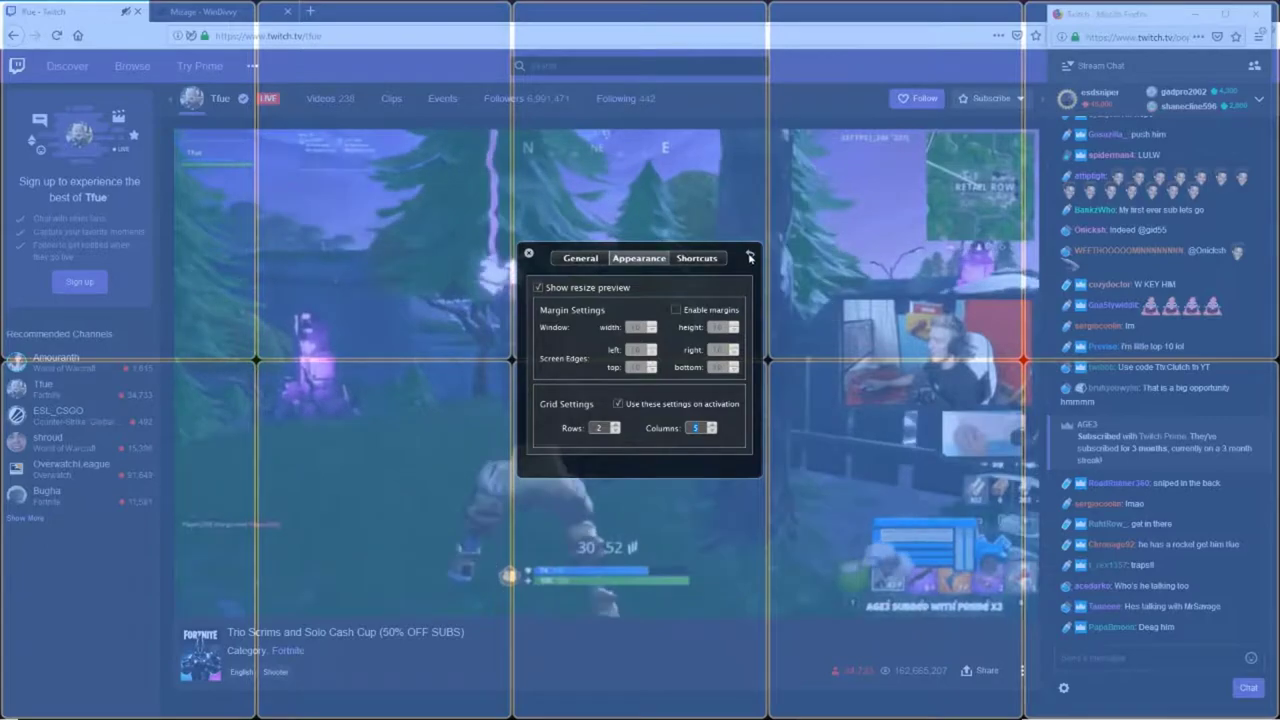
left_click(750, 257)
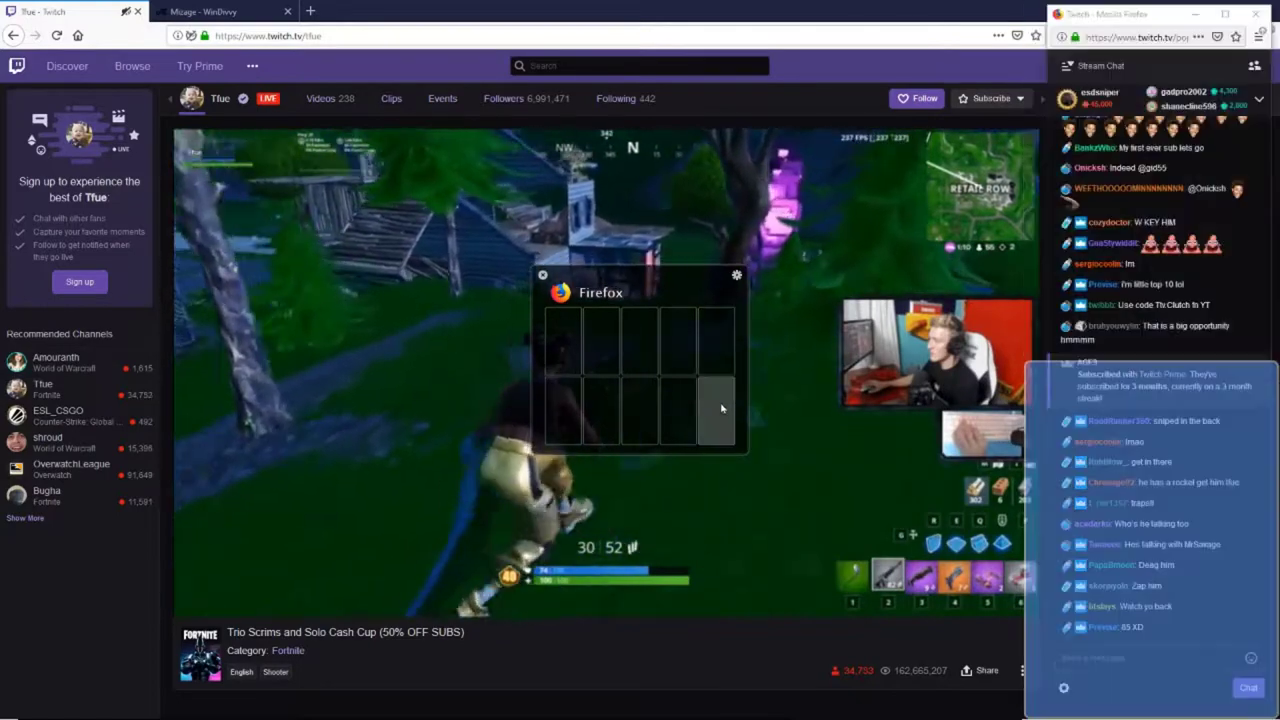
Step: Size the chat to the full-height right column and the stream to the left four-fifths
left_click_drag(716, 330, 718, 436)
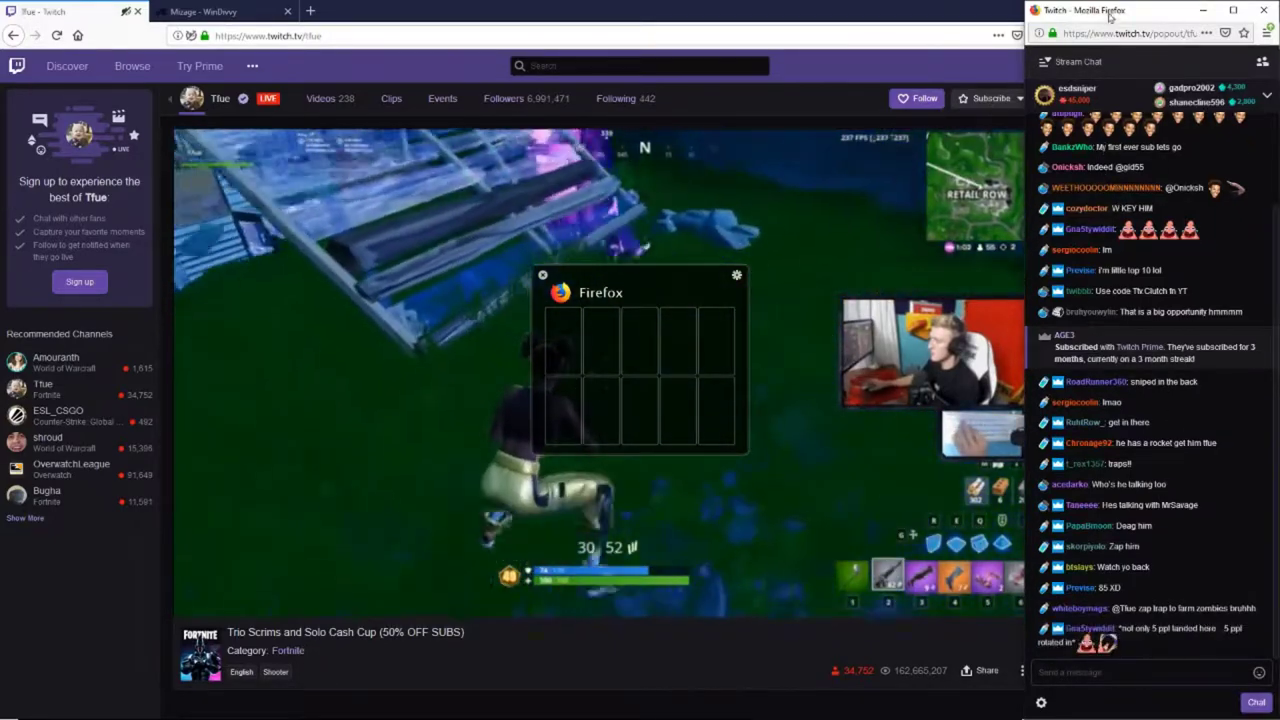
left_click(791, 11)
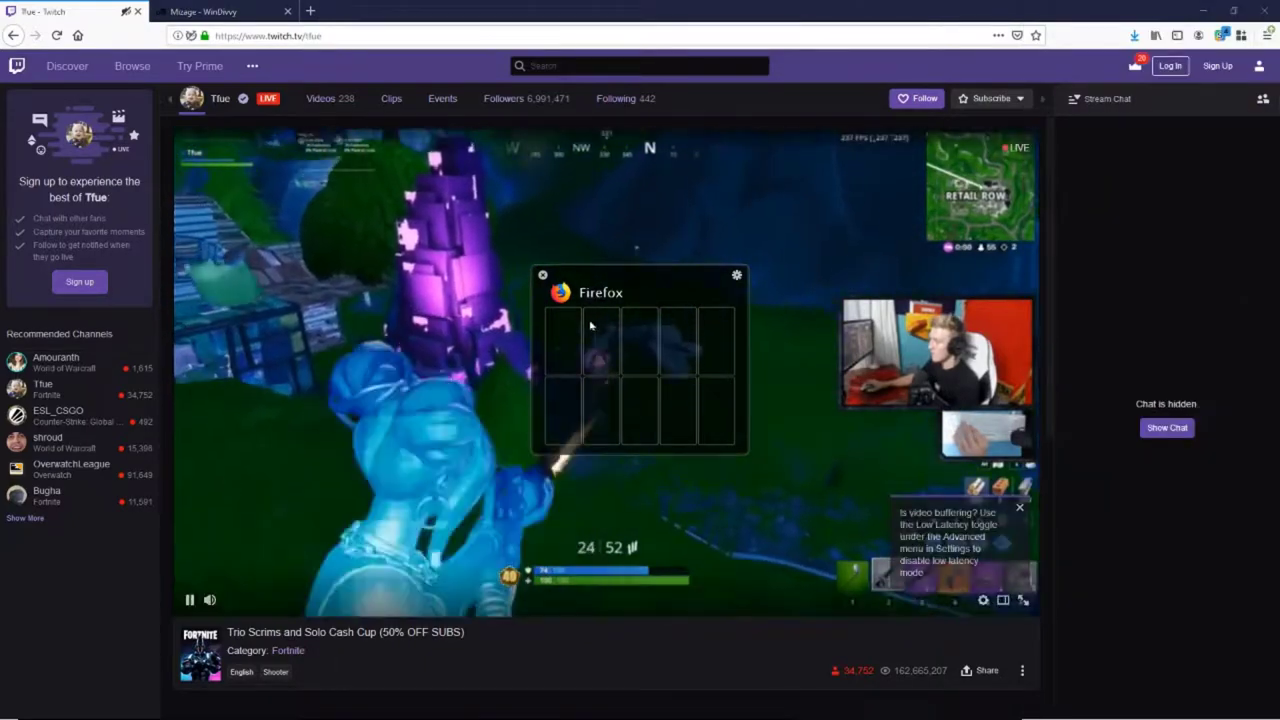
left_click_drag(575, 334, 670, 426)
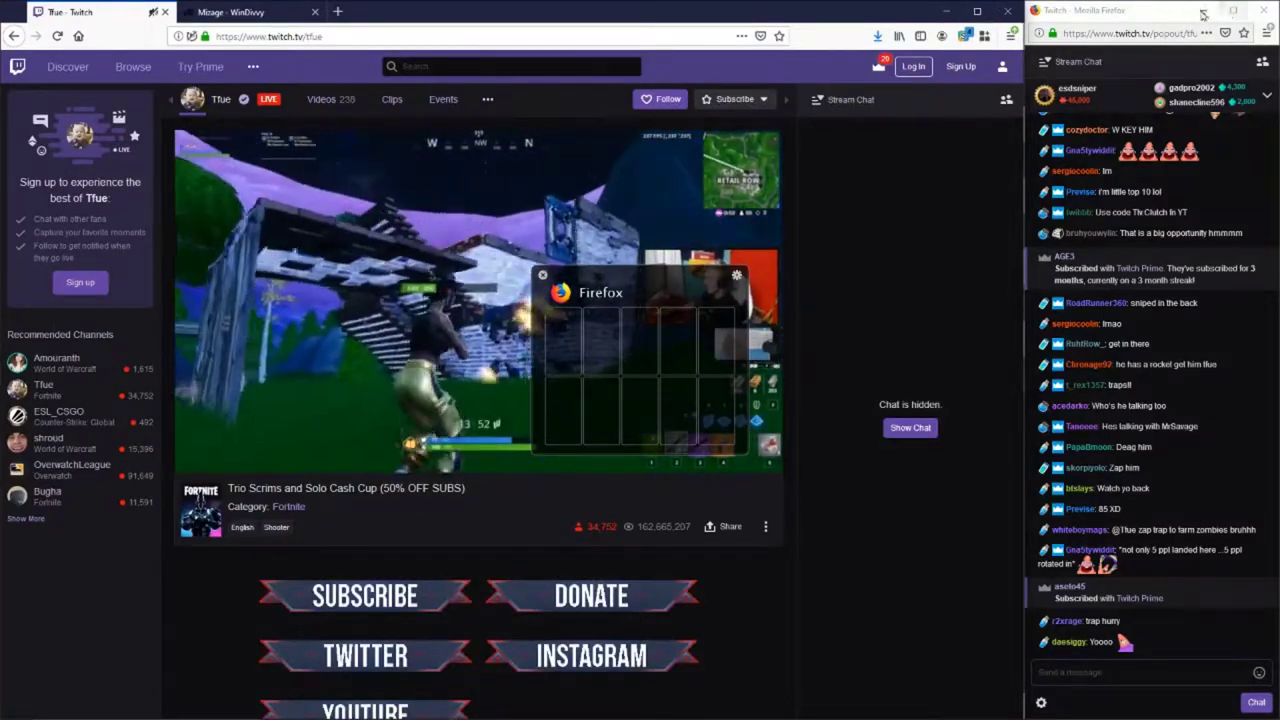
left_click(796, 5)
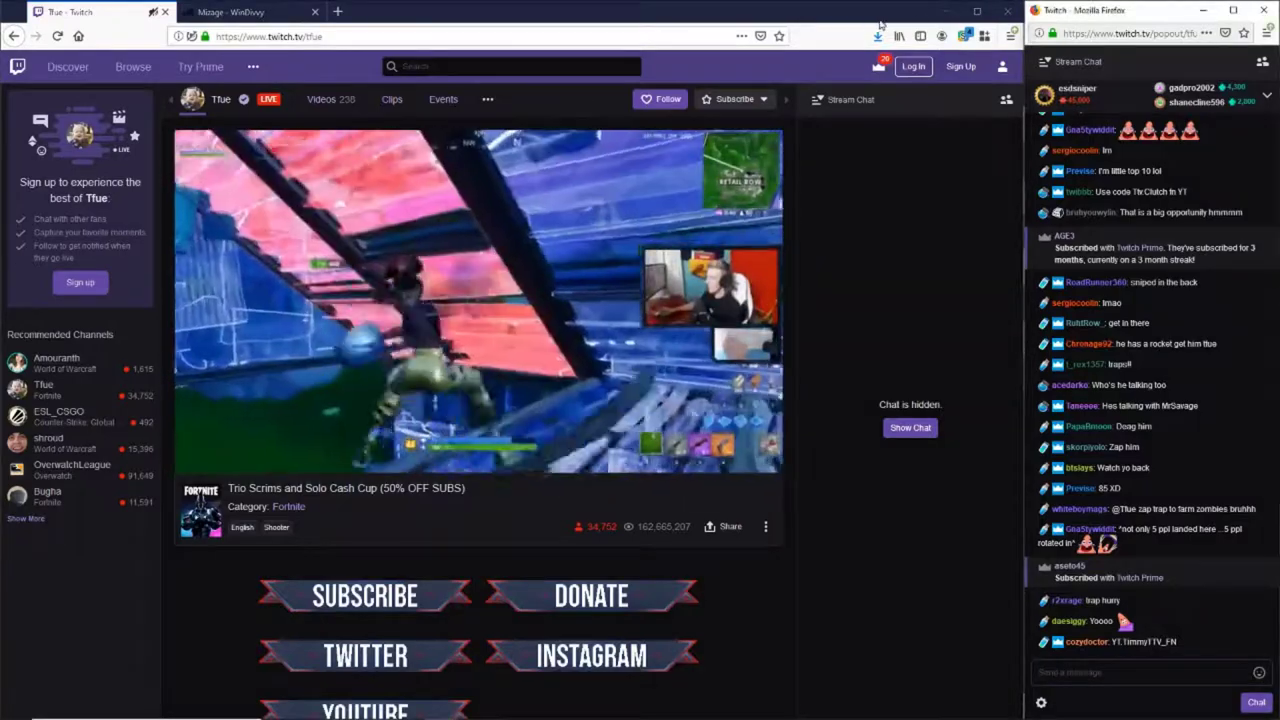
Step: Hide the main Twitch page's empty chat column to widen the player
left_click(1122, 16)
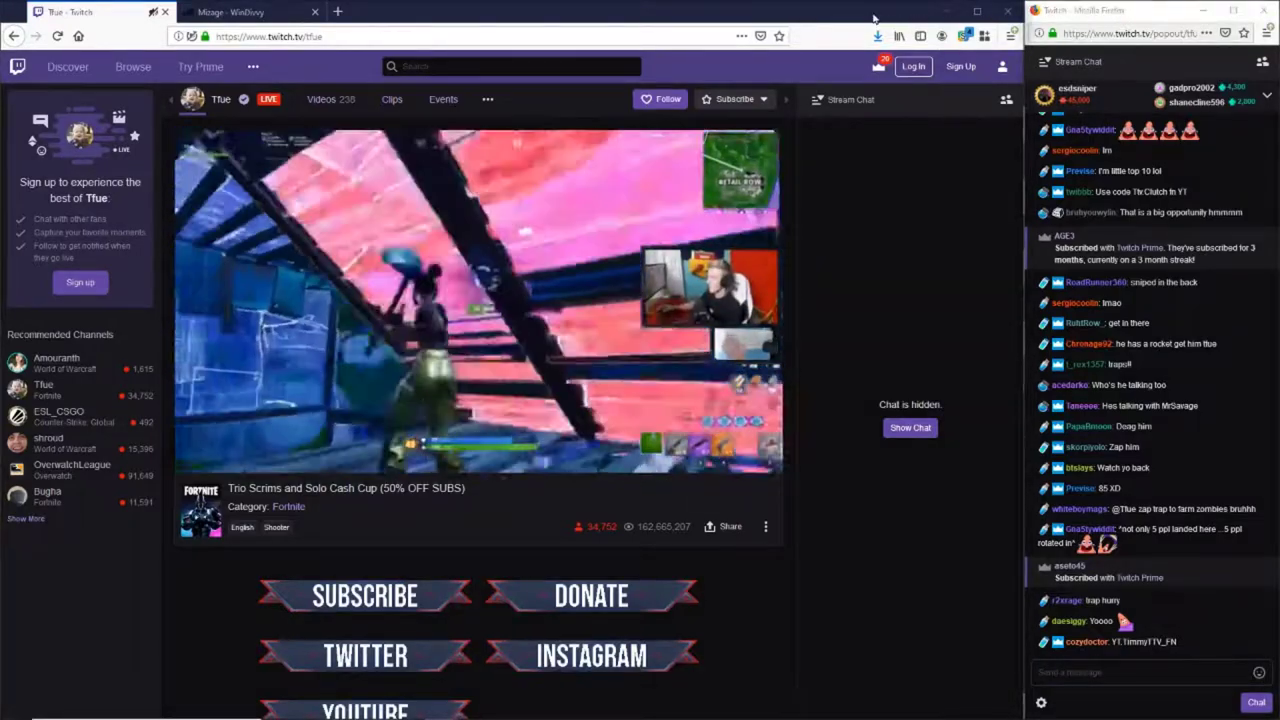
left_click(876, 21)
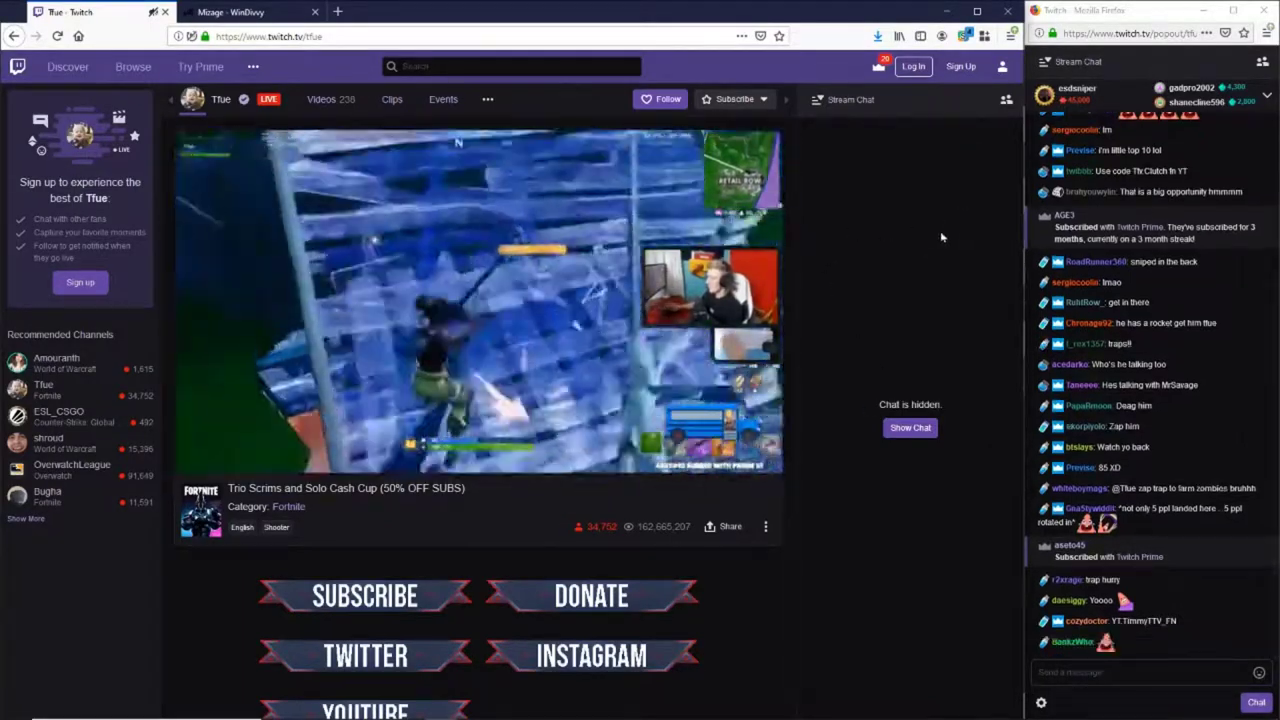
left_click(787, 101)
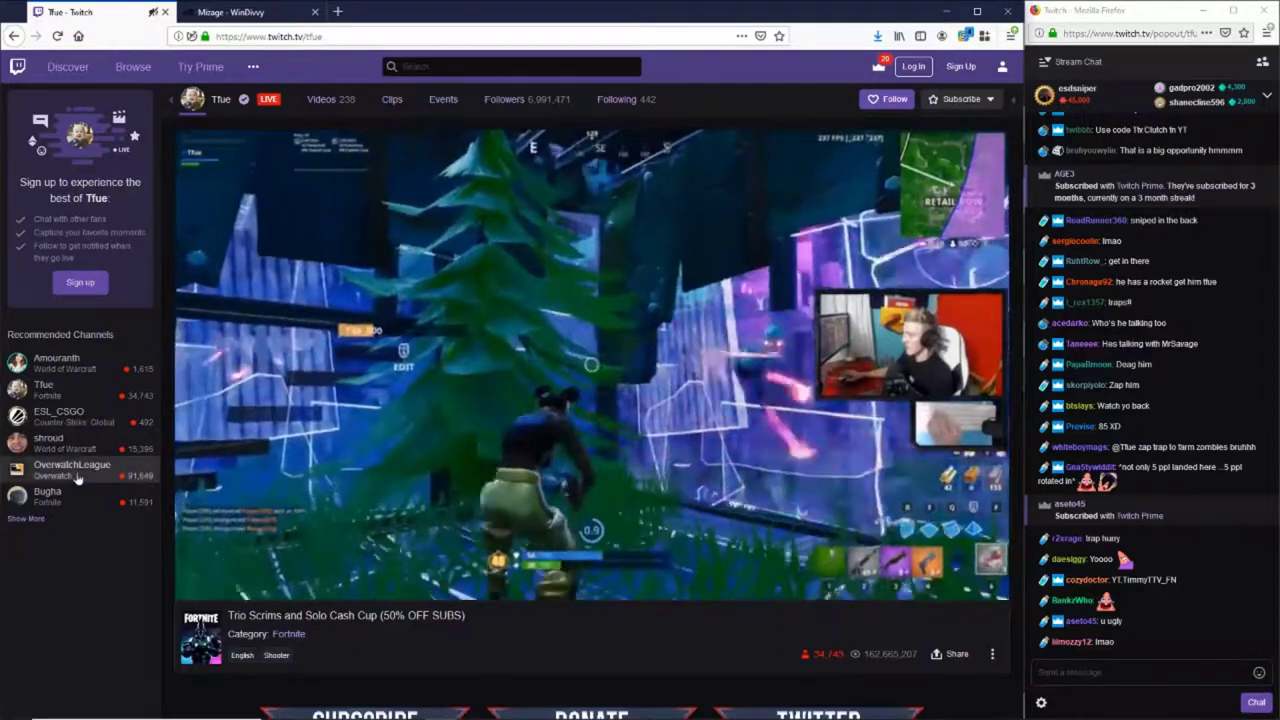
Step: Switch the main window to OverwatchLeague's Gladiators vs Shock match
left_click(74, 470)
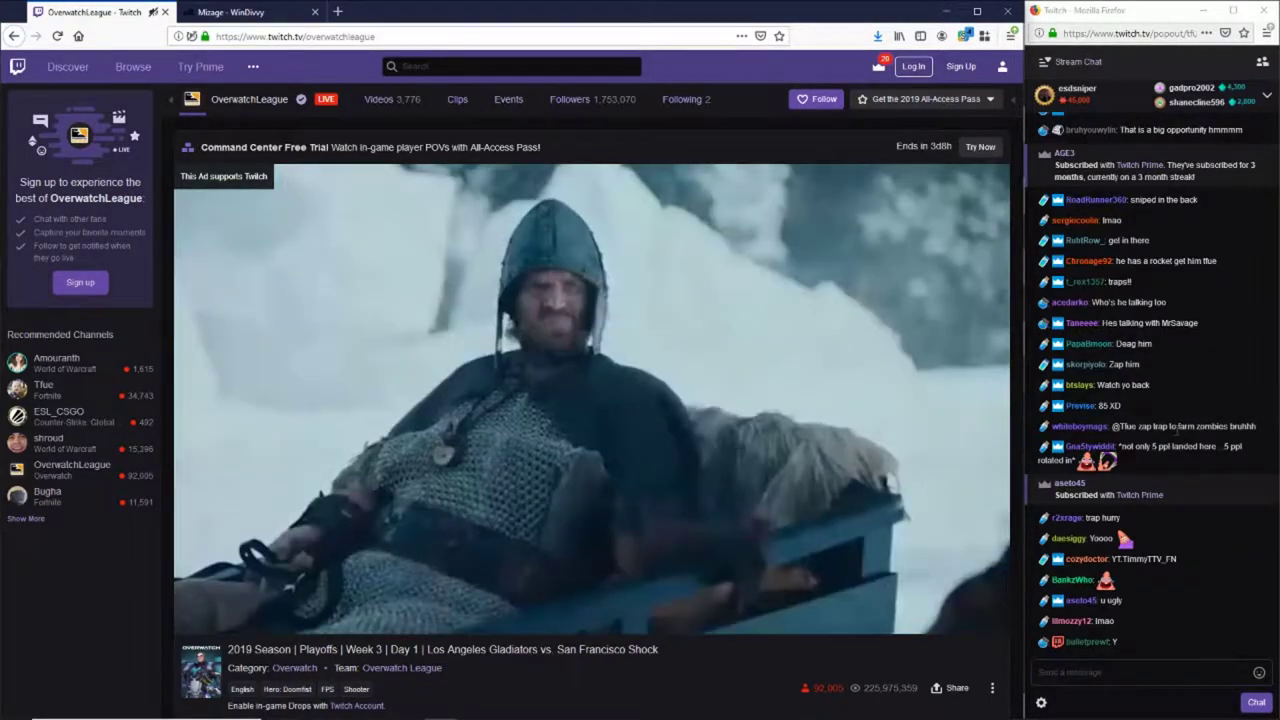
scroll(1180, 400, "up", 3)
scroll(1180, 500, "down", 4)
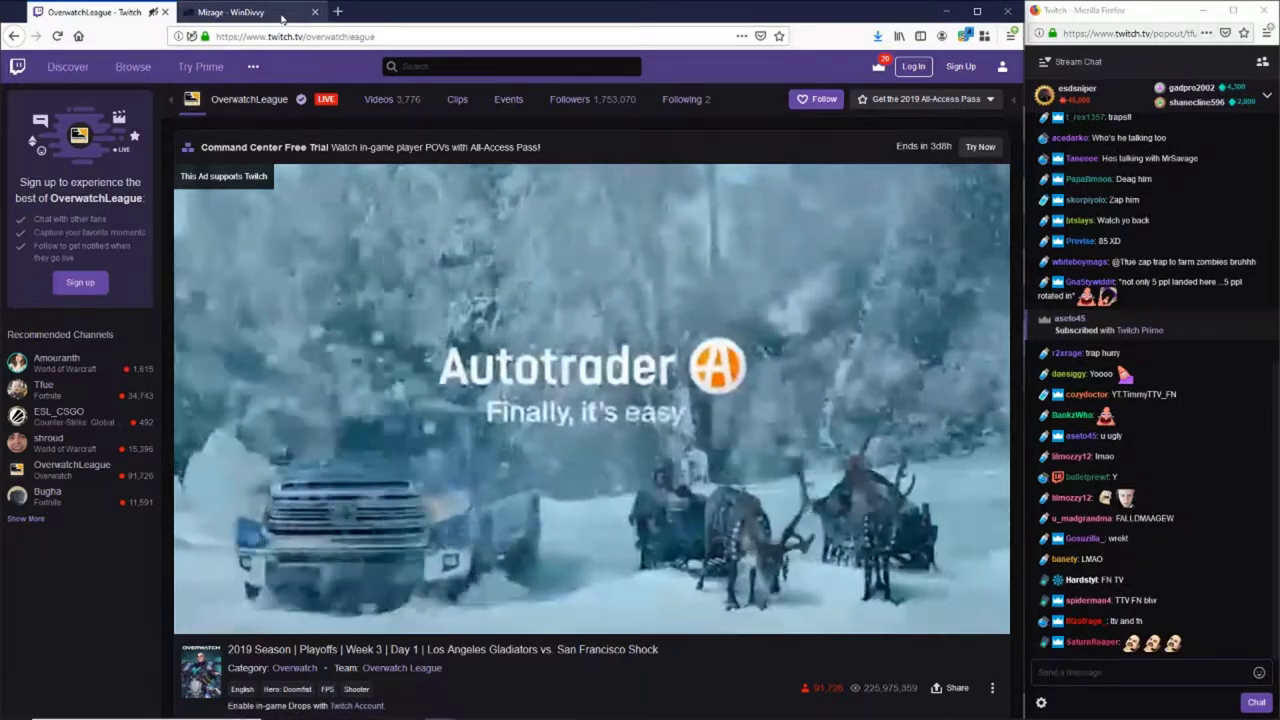
Step: Glance at the Divvy product tab, return to the stream, and open Divvy's grid
left_click(283, 18)
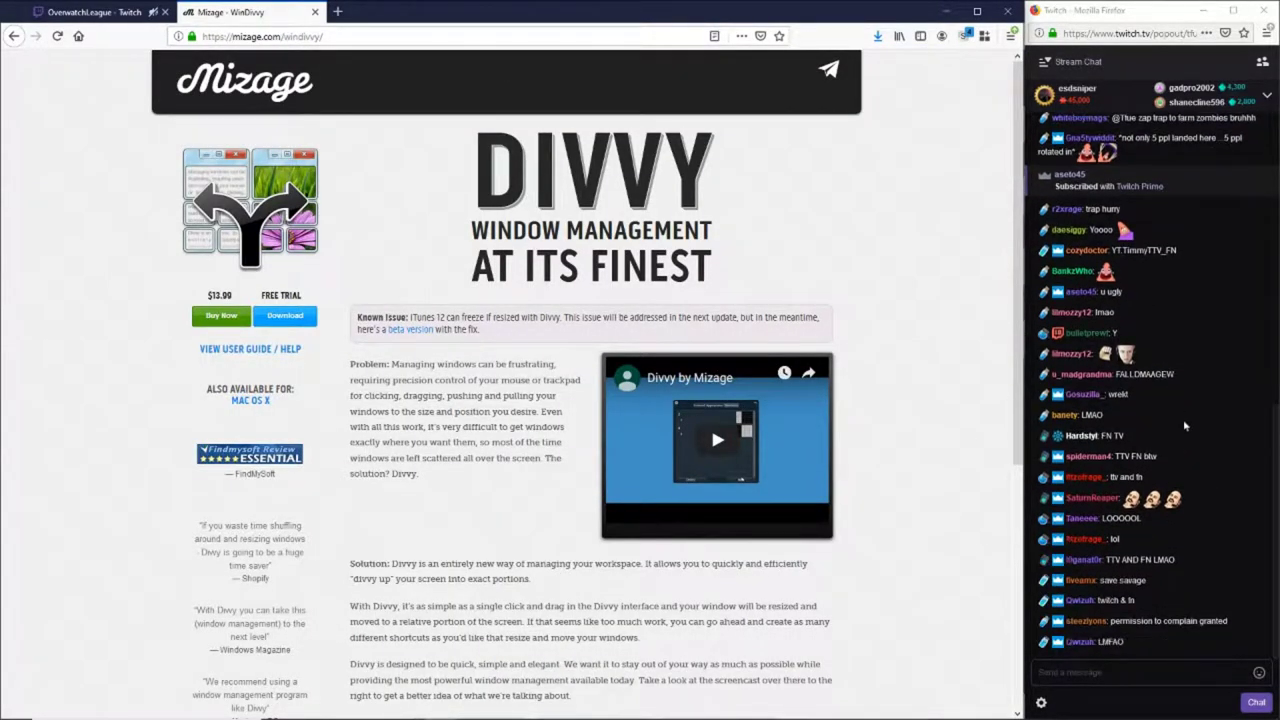
left_click(116, 12)
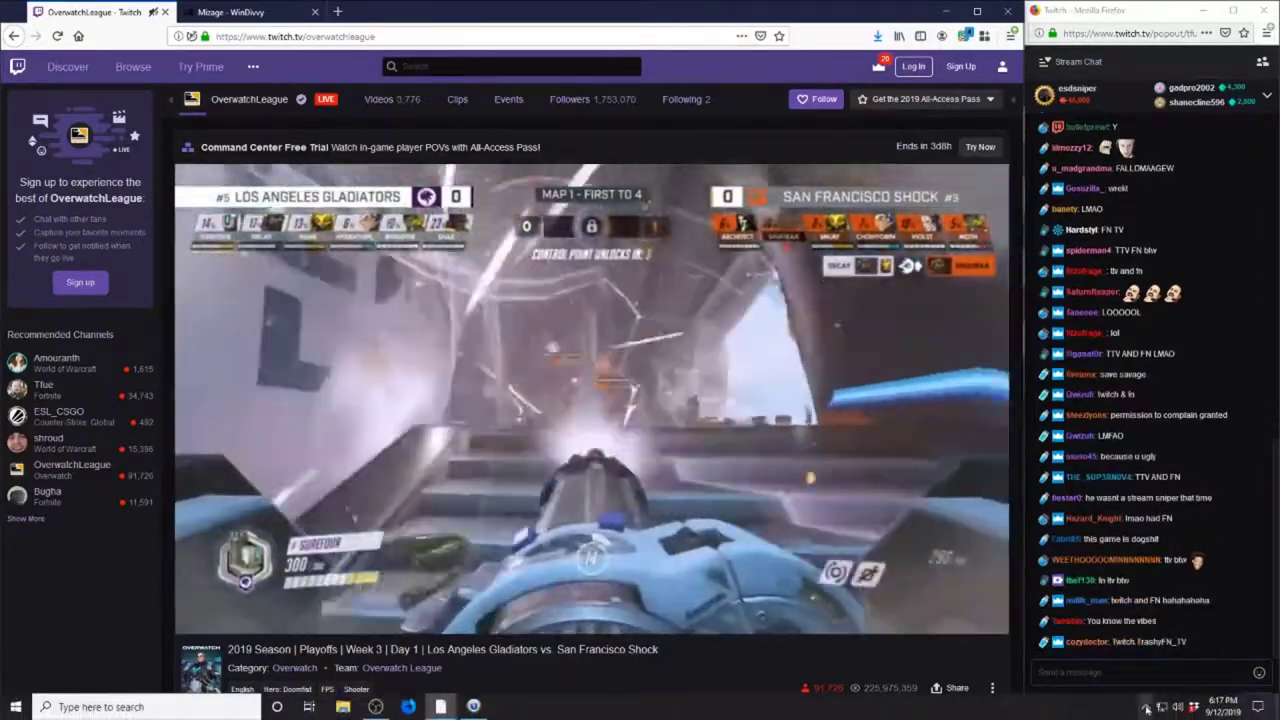
left_click(1145, 705)
left_click(1133, 682)
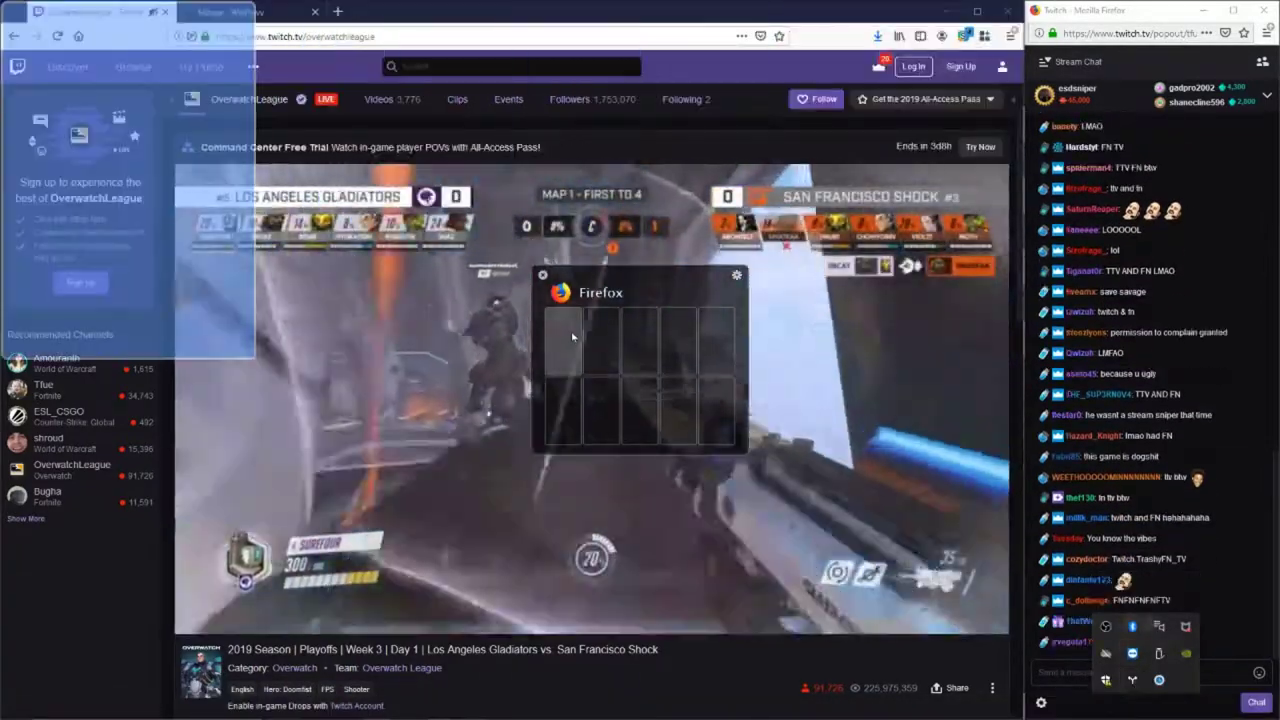
Step: Fit Twitch into the top-left quarter and stretch the chess game across the middle half
left_click_drag(572, 337, 601, 340)
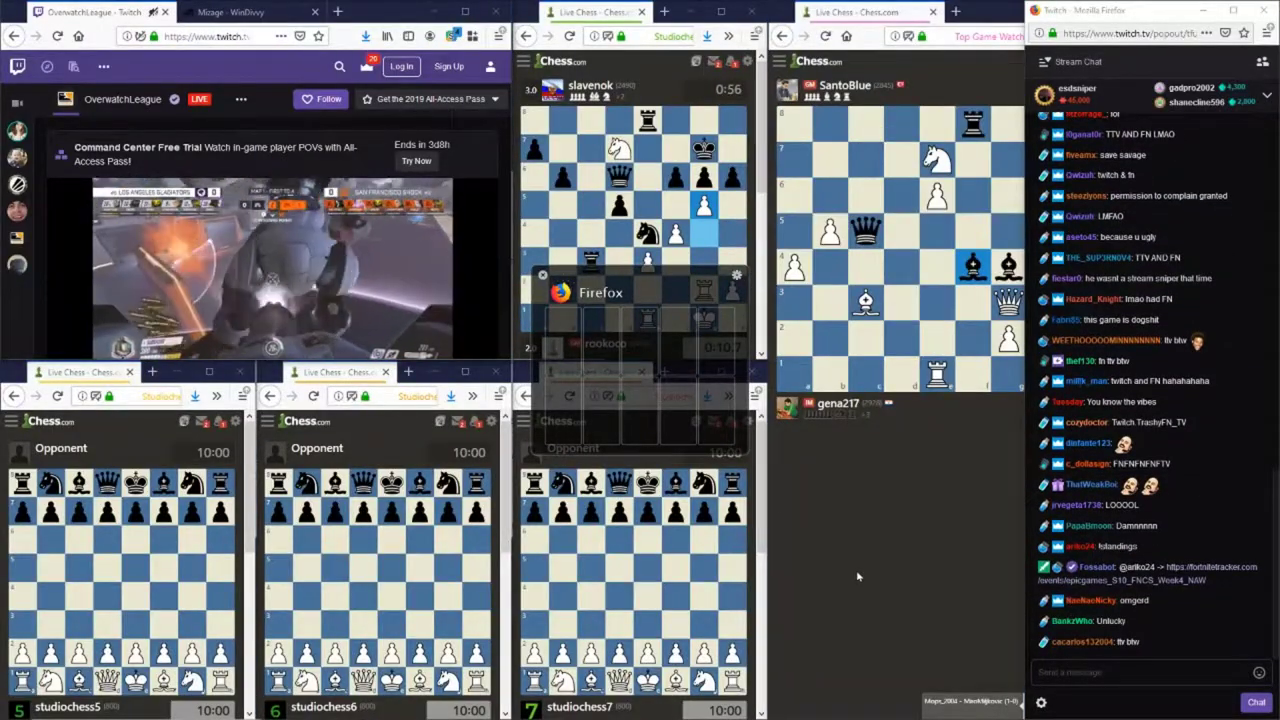
left_click(857, 562)
left_click_drag(640, 346, 680, 408)
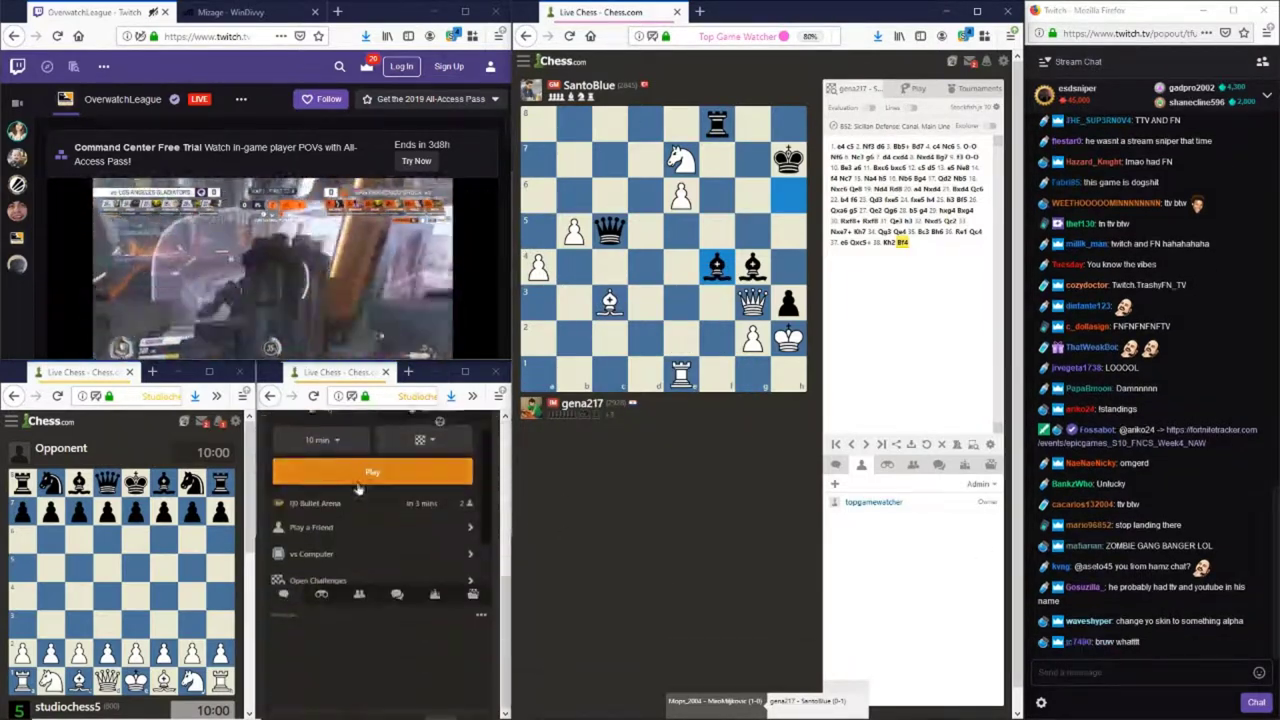
Step: Open the game-start options in a Chess.com window
left_click(137, 497)
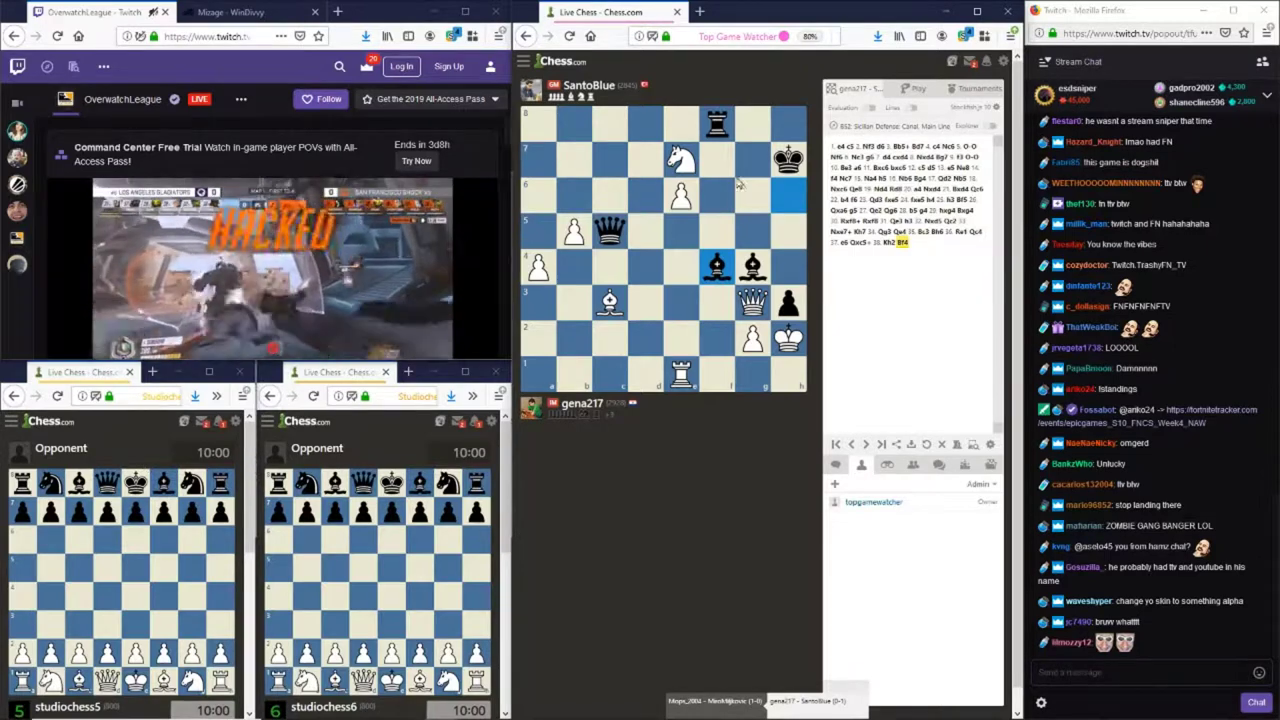
scroll(1181, 267, "up", 5)
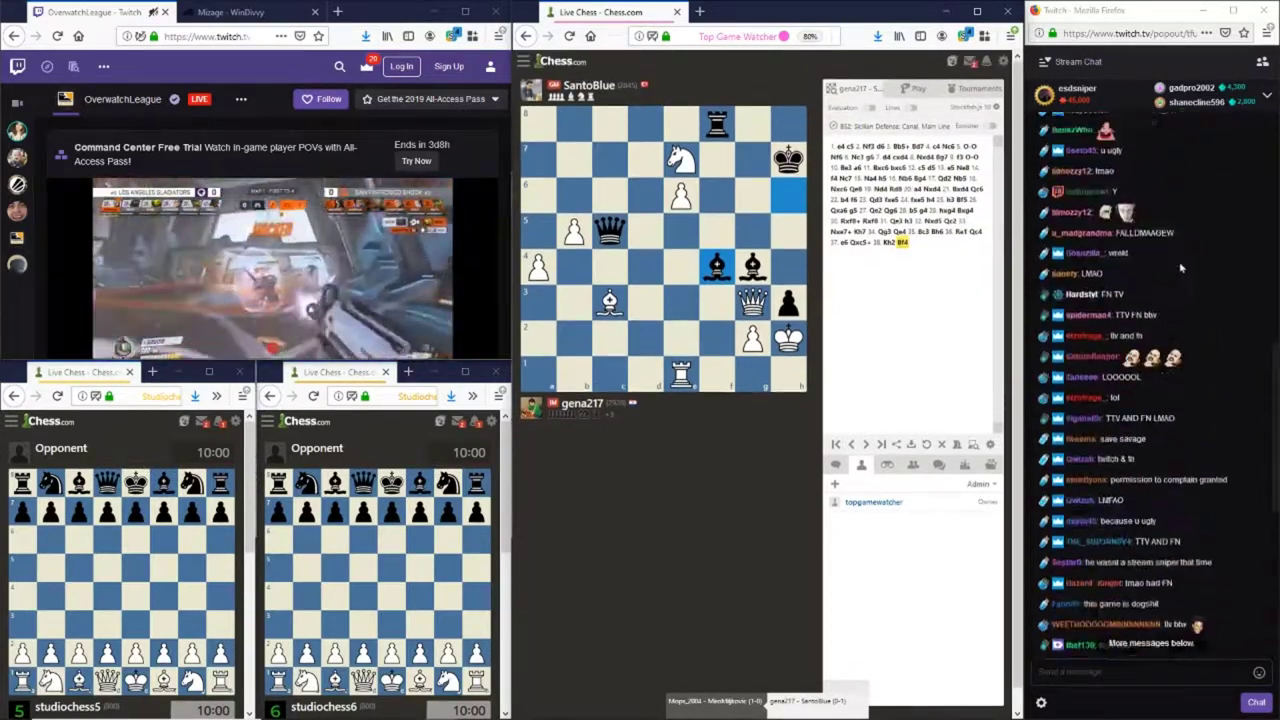
scroll(1181, 267, "down", 5)
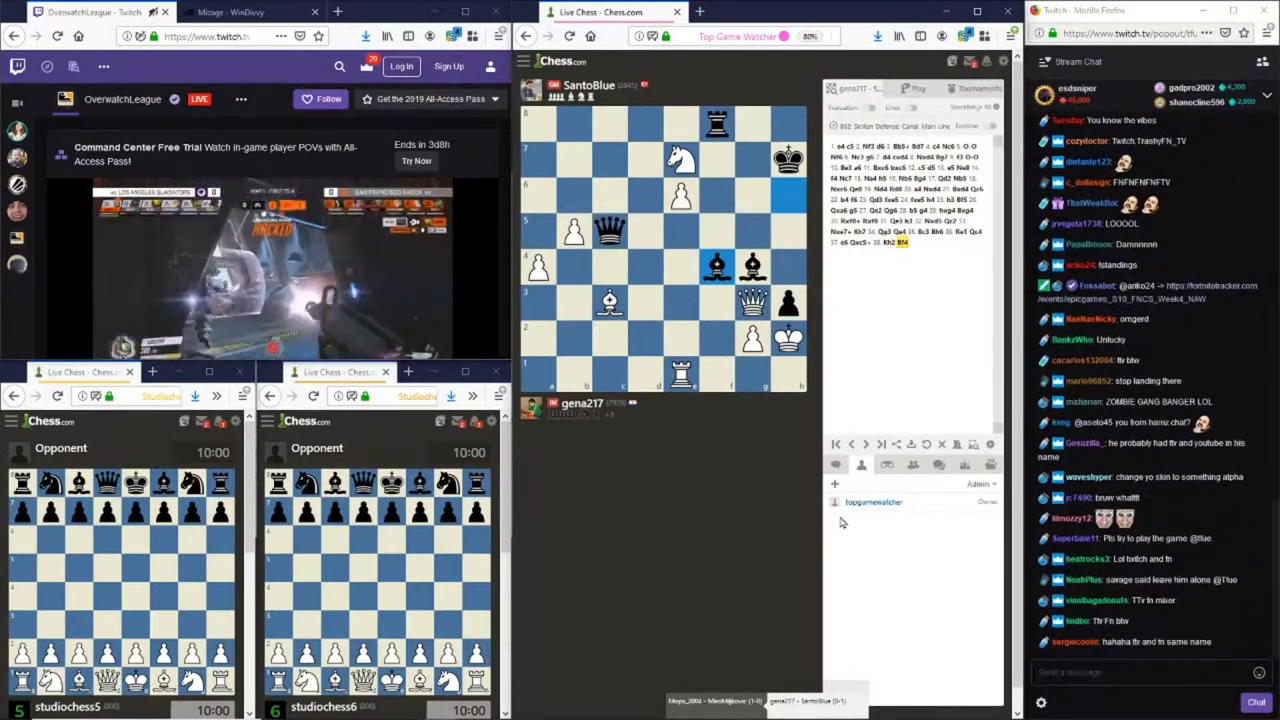